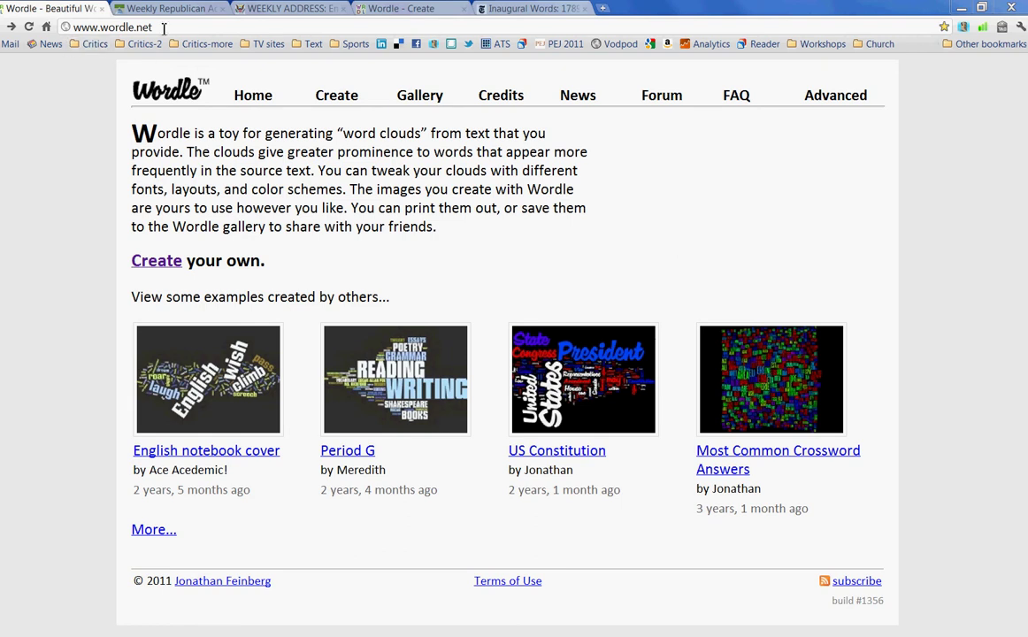
Select the Wordle web address, then switch to the NYTimes Inaugural Words tab.
{"action": "left_click_drag", "start_coordinate": [155, 27], "coordinate": [65, 27]}
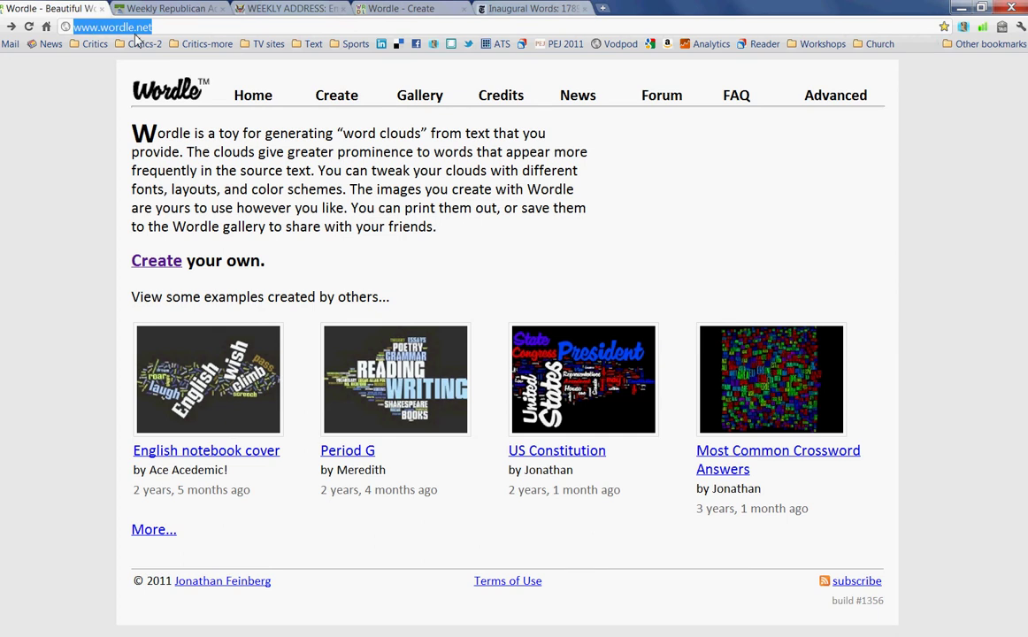
{"action": "left_click", "coordinate": [563, 11]}
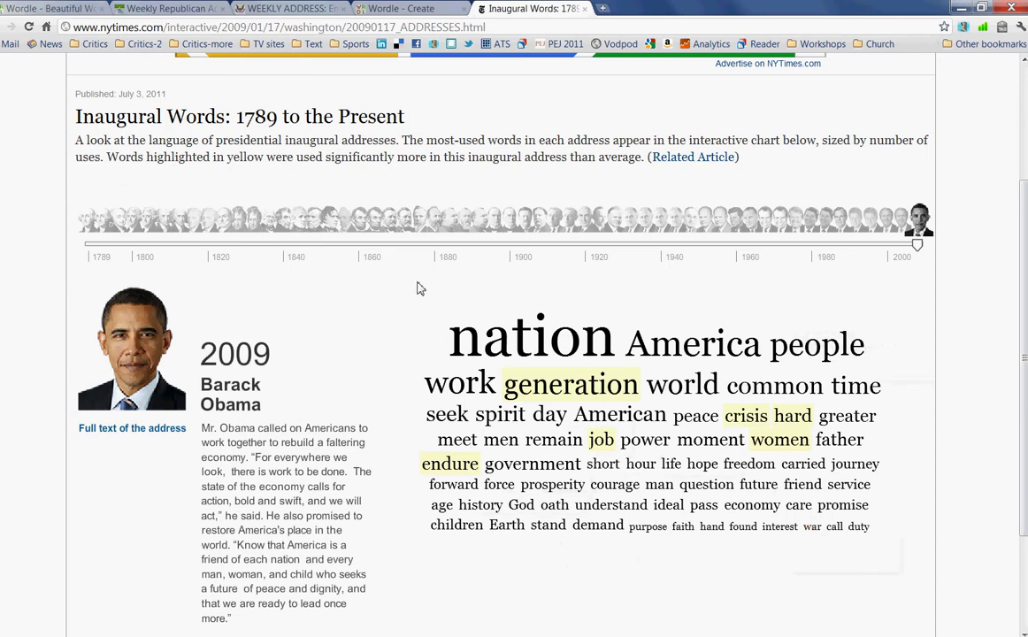
View the 1997 and then the 2005 inaugural word clouds, then go back to the Wordle tab.
{"action": "mouse_move", "coordinate": [500, 350]}
{"action": "left_click", "coordinate": [875, 229]}
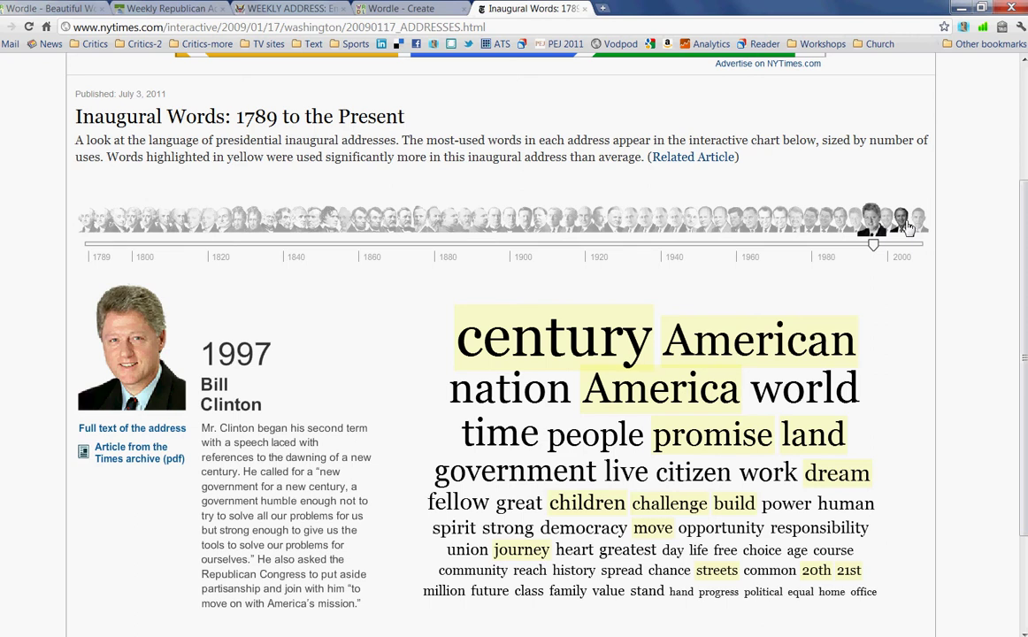
{"action": "left_click", "coordinate": [908, 227]}
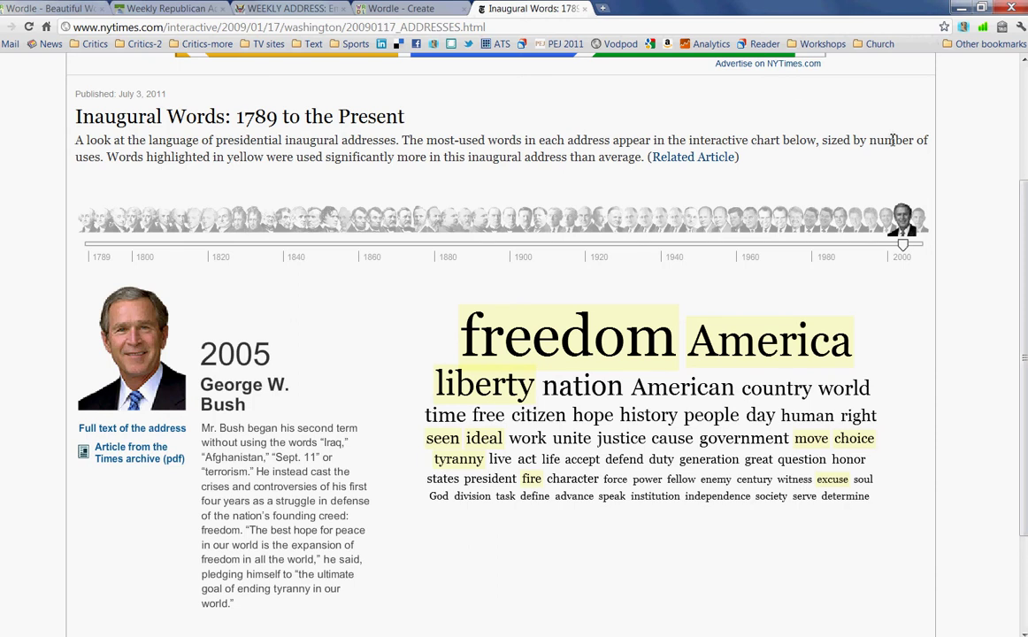
{"action": "left_click", "coordinate": [50, 8]}
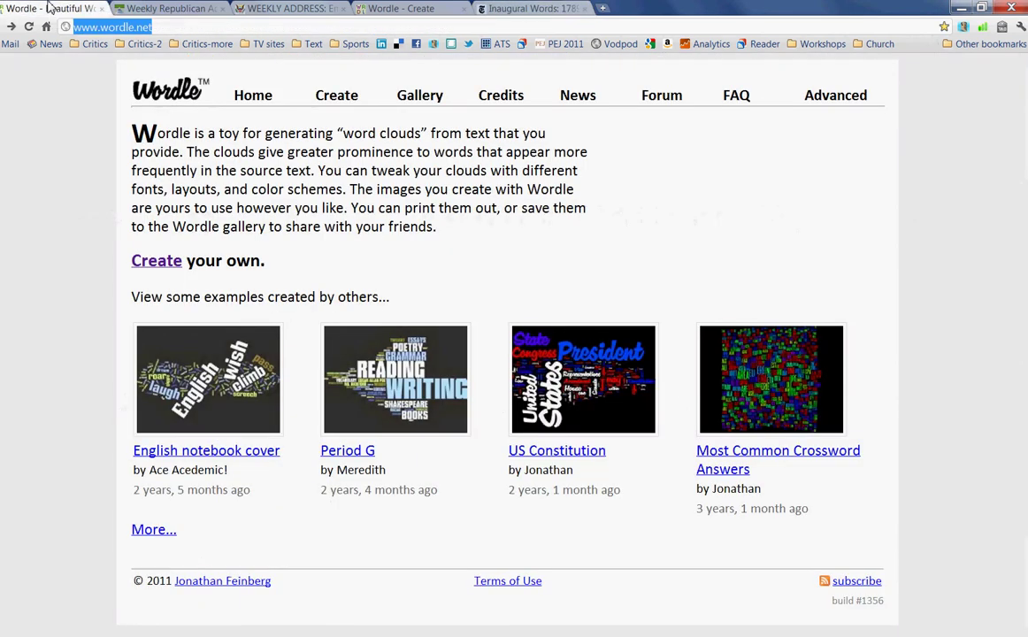
{"action": "left_click", "coordinate": [158, 265]}
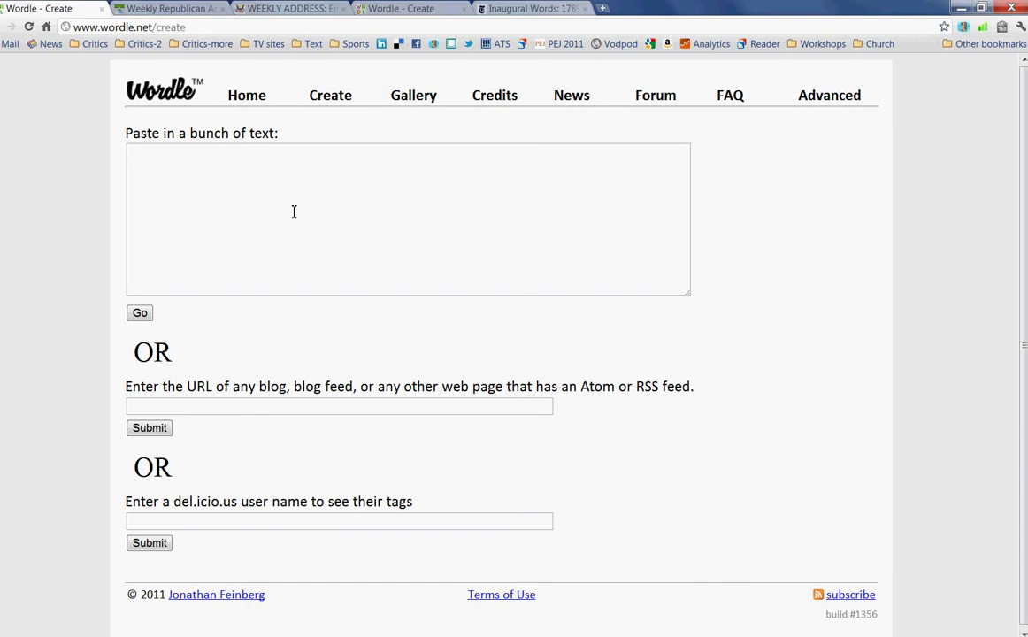
{"action": "left_click", "coordinate": [342, 407]}
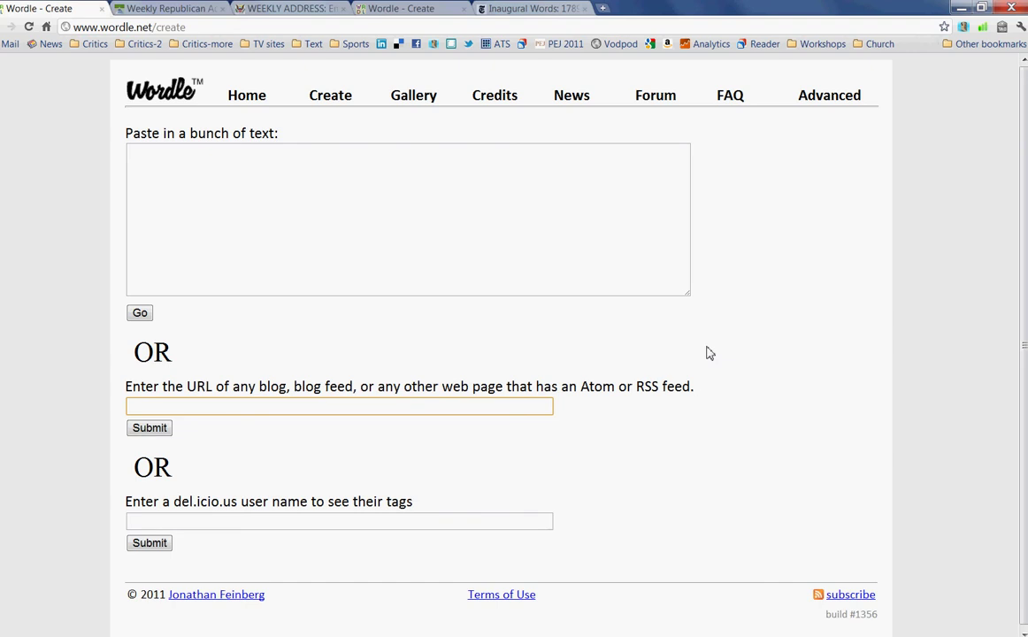
{"action": "type", "text": "http://"}
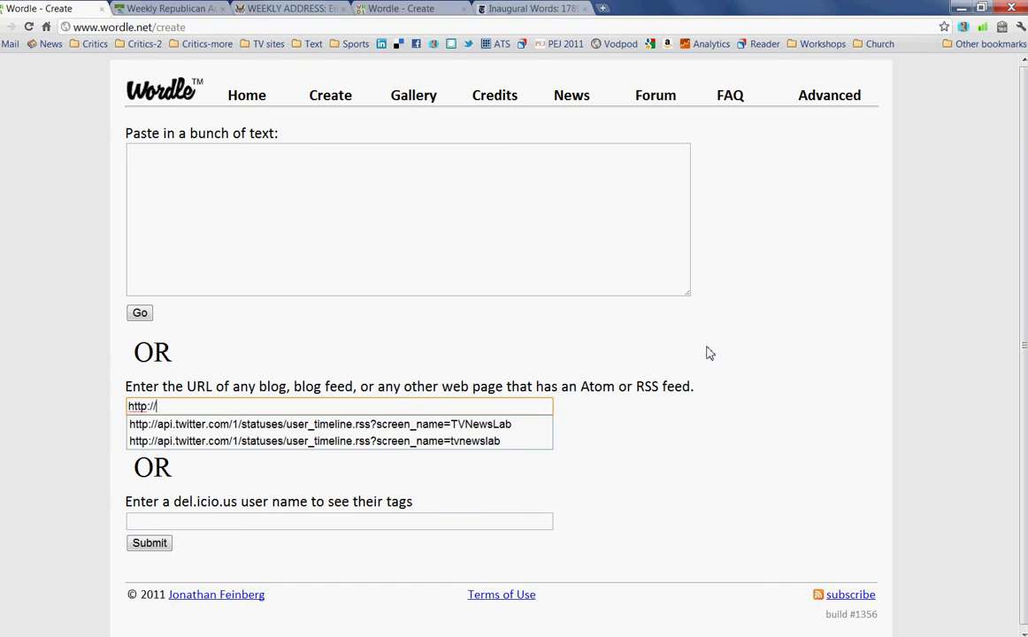
{"action": "type", "text": "newslab."}
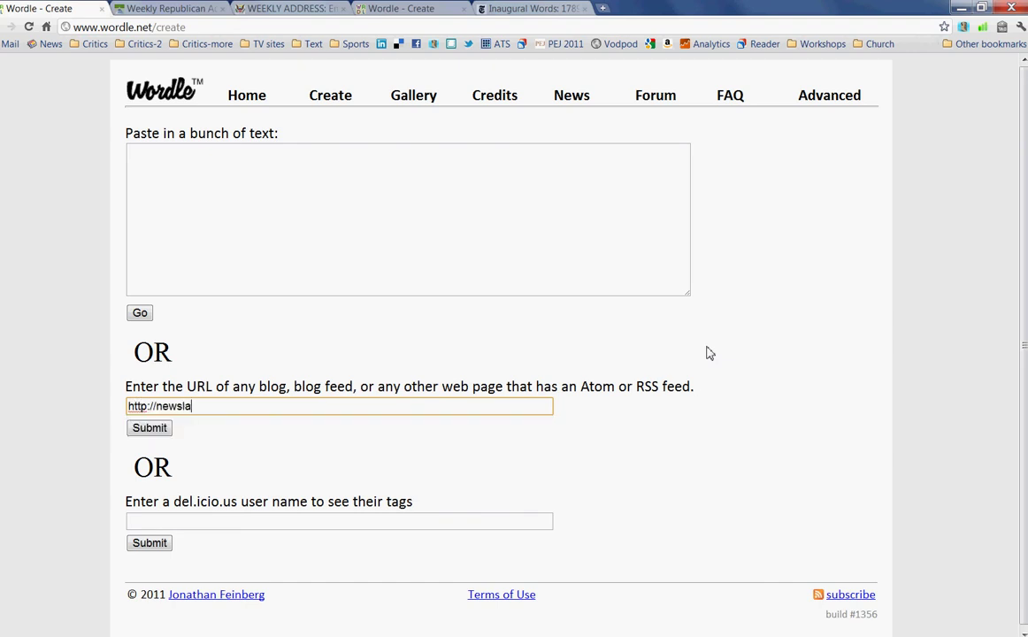
{"action": "type", "text": "org"}
{"action": "left_click", "coordinate": [143, 435]}
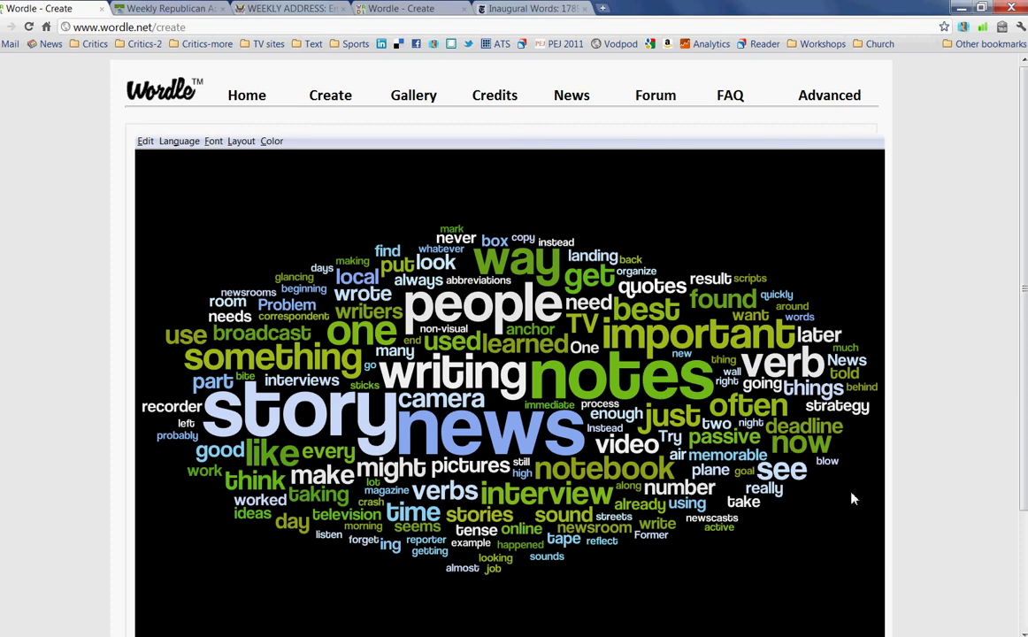
Randomize the newslab.org cloud into a new layout and colour scheme.
{"action": "scroll", "coordinate": [852, 499], "scroll_direction": "down", "scroll_amount": 1}
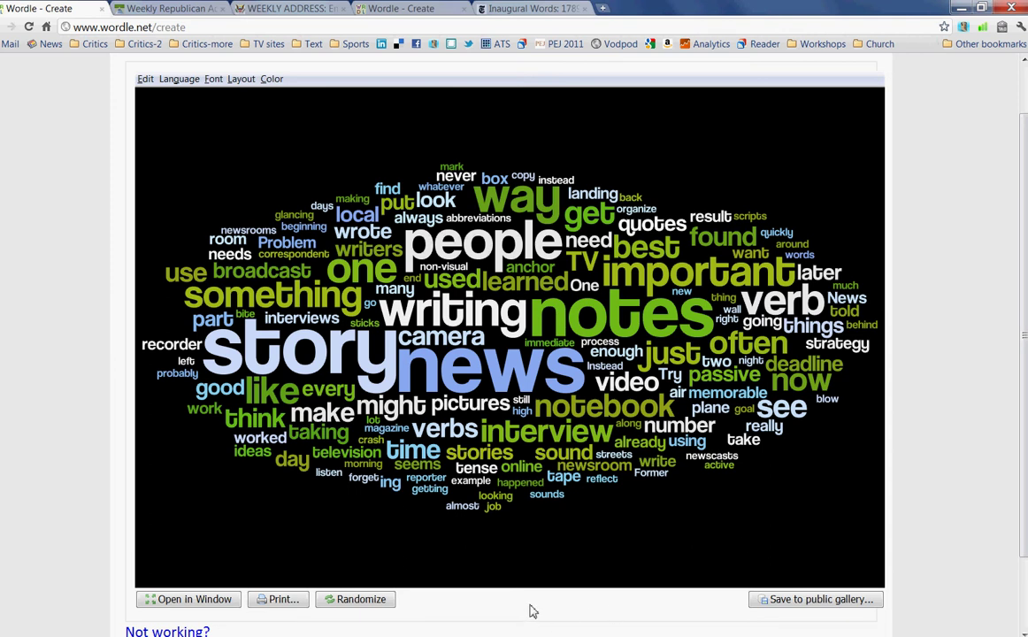
{"action": "left_click", "coordinate": [331, 605]}
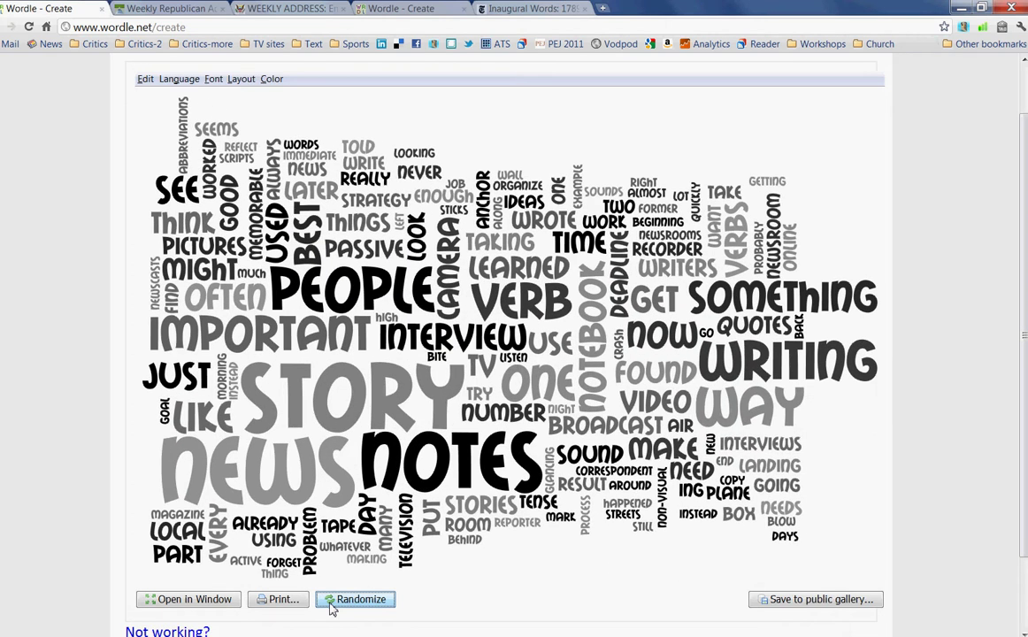
Randomize the cloud twice more, remove 'mark' and 'glancing', then go to the Weekly Republican Address tab.
{"action": "left_click", "coordinate": [331, 605]}
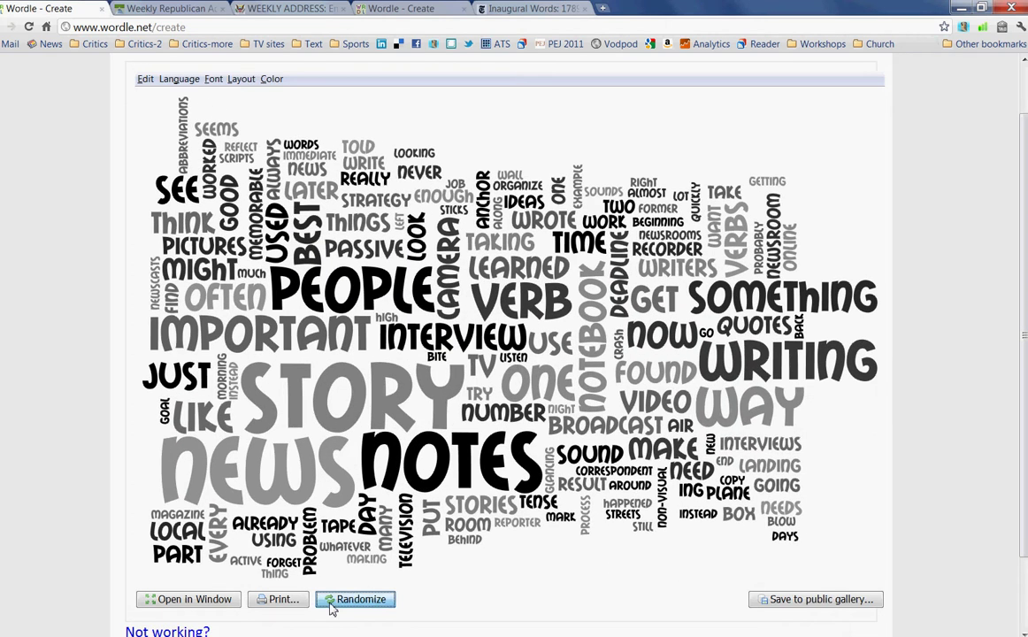
{"action": "left_click", "coordinate": [331, 605]}
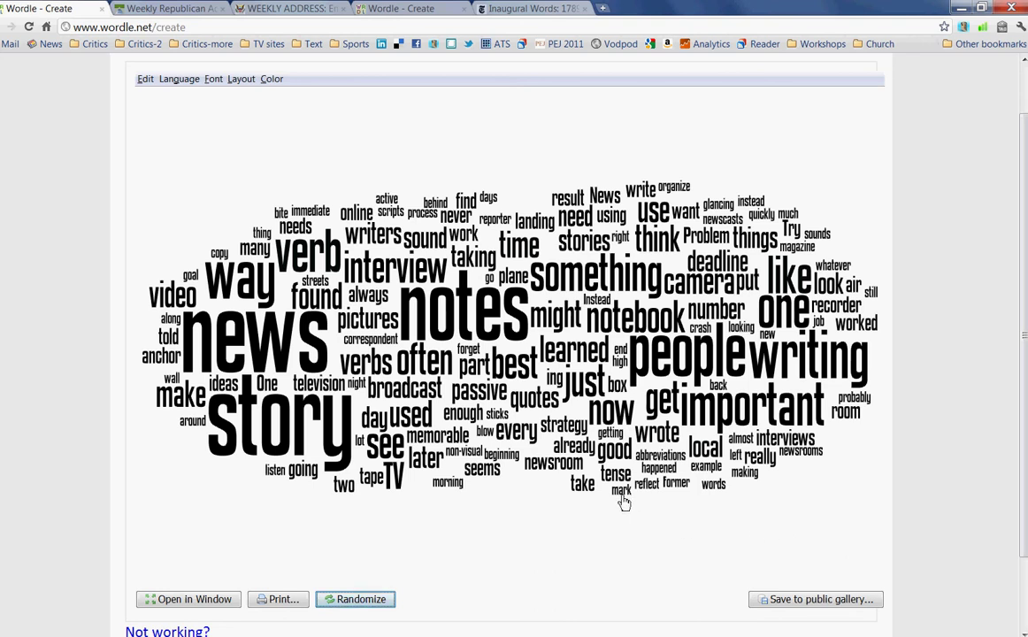
{"action": "mouse_move", "coordinate": [622, 500]}
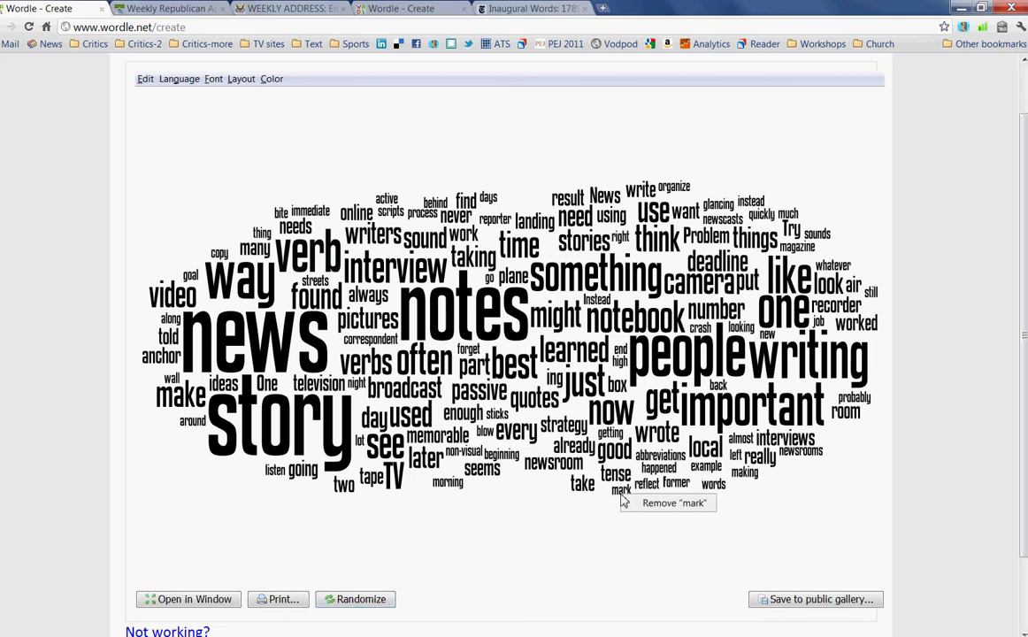
{"action": "left_click", "coordinate": [671, 504]}
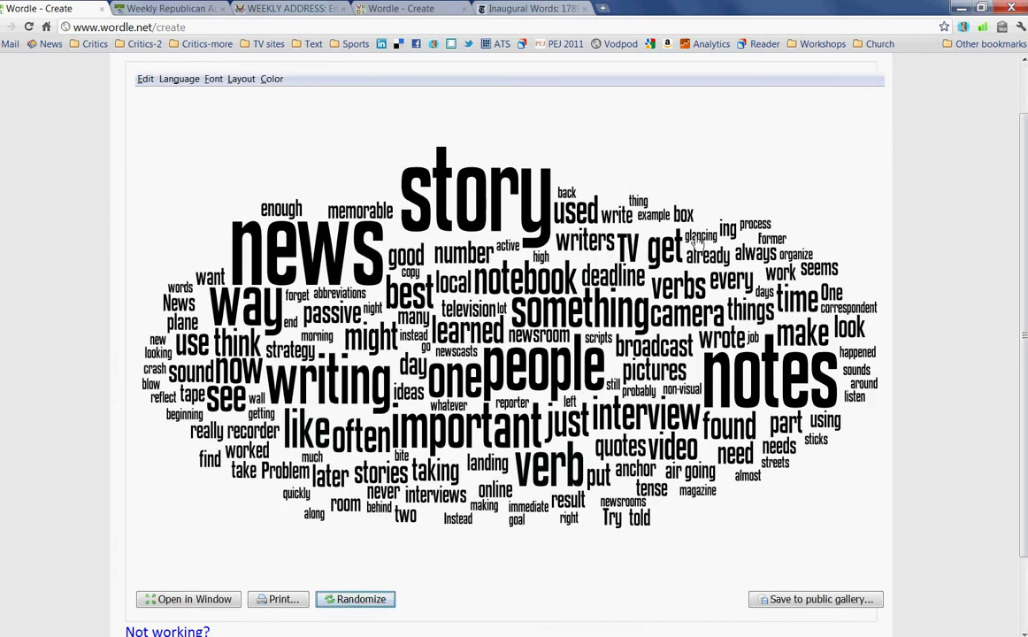
{"action": "mouse_move", "coordinate": [698, 232]}
{"action": "left_click", "coordinate": [726, 241]}
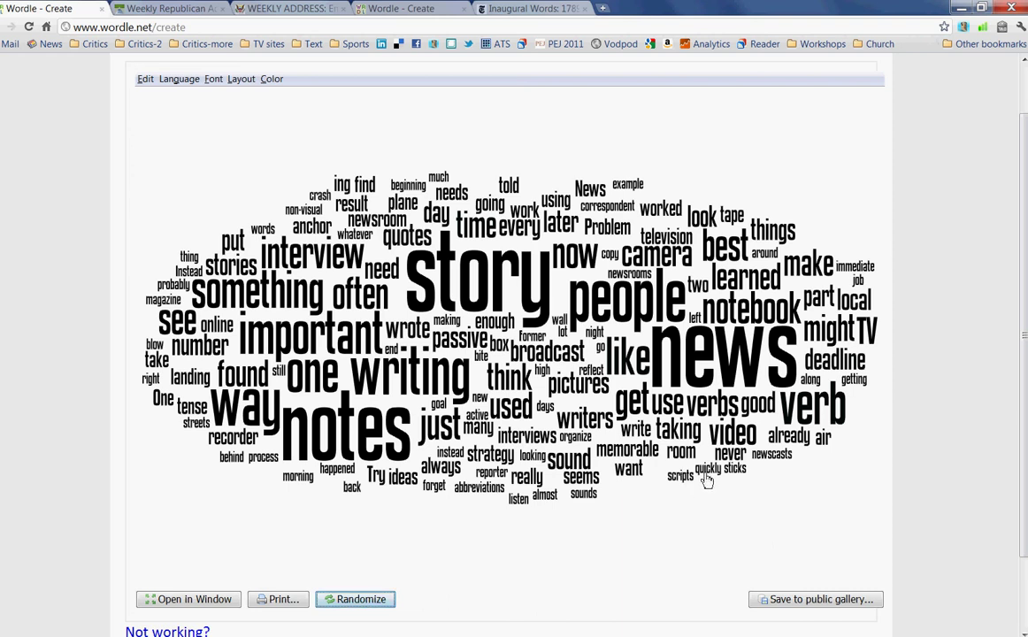
{"action": "left_click", "coordinate": [164, 11]}
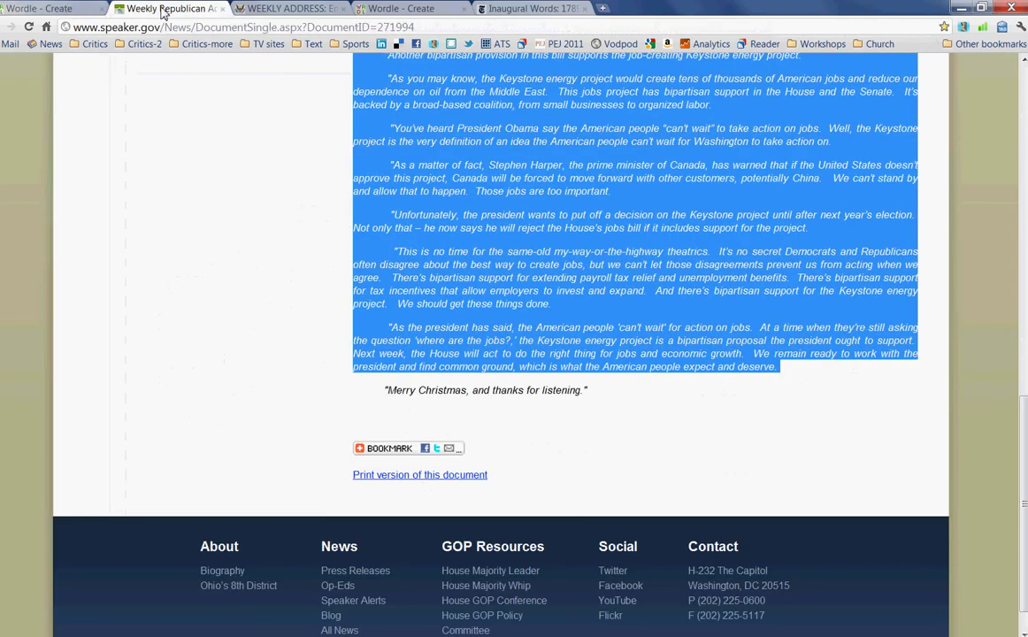
Scroll through the Weekly Republican Address speech on speaker.gov.
{"action": "scroll", "coordinate": [764, 440], "scroll_direction": "up", "scroll_amount": 8}
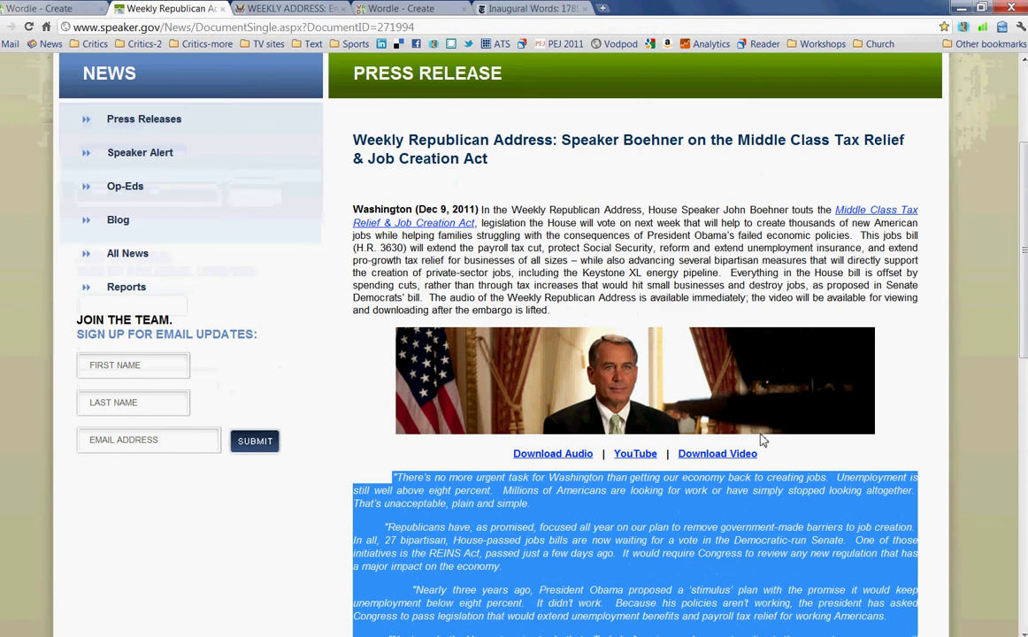
{"action": "scroll", "coordinate": [763, 439], "scroll_direction": "up", "scroll_amount": 1}
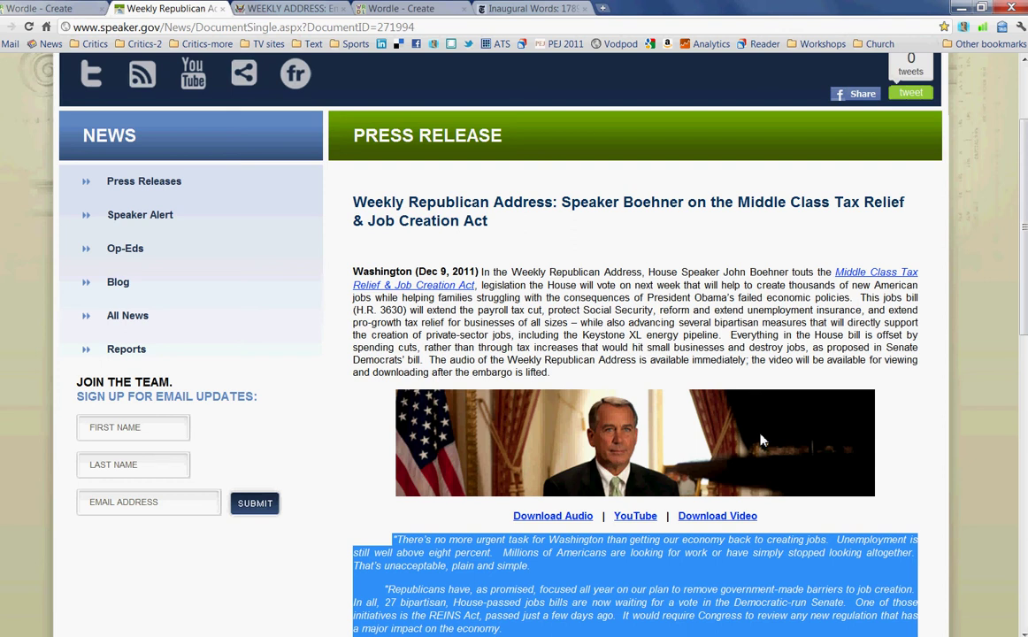
{"action": "scroll", "coordinate": [763, 440], "scroll_direction": "down", "scroll_amount": 5}
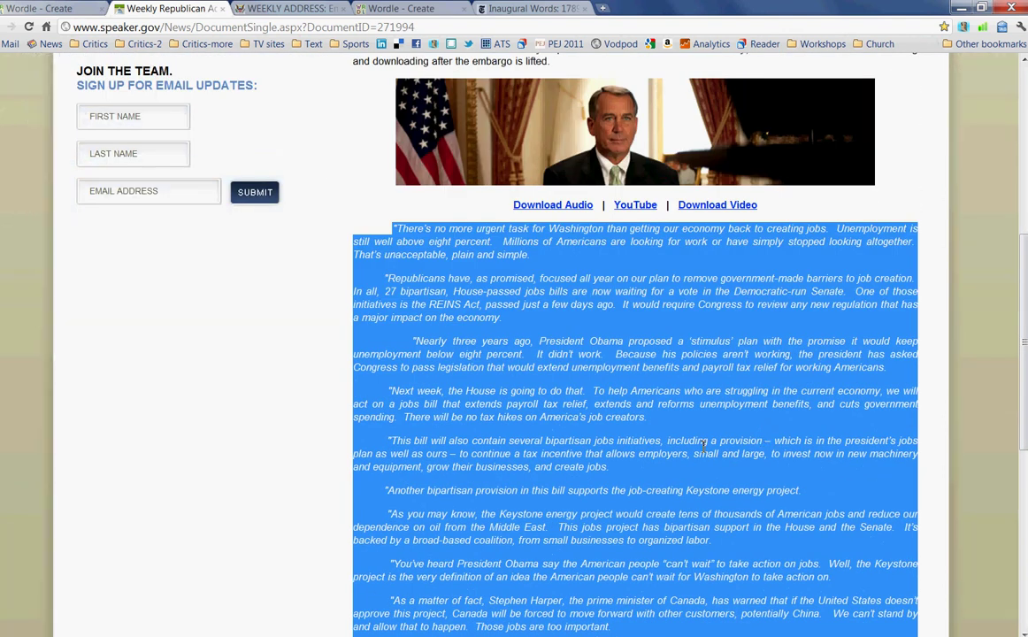
In the first Wordle tab, start a new word cloud from pasted text.
{"action": "left_click", "coordinate": [53, 8]}
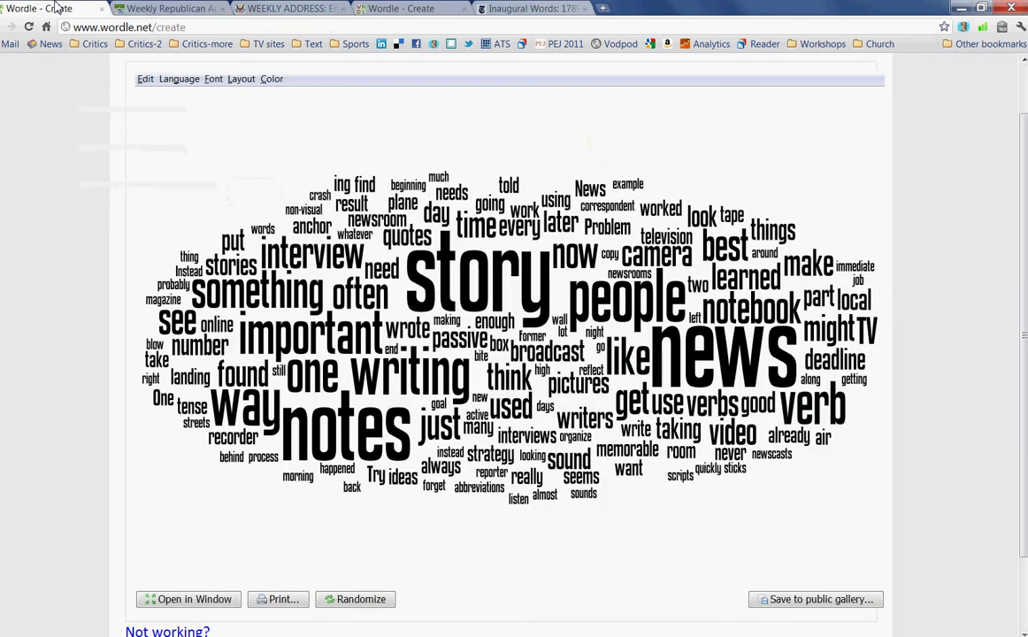
{"action": "scroll", "coordinate": [300, 232], "scroll_direction": "up", "scroll_amount": 1}
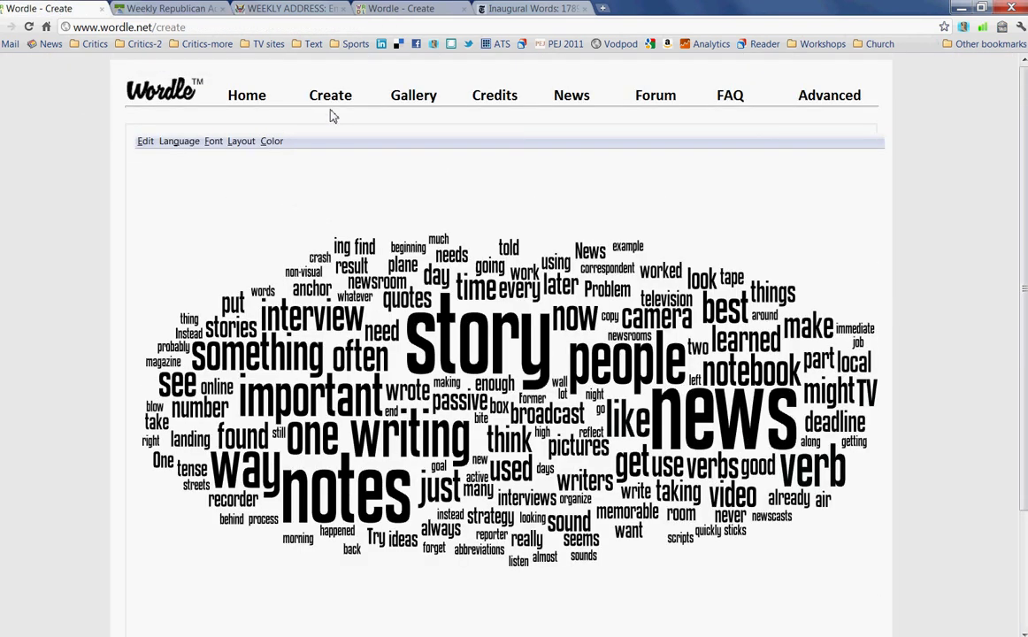
{"action": "left_click", "coordinate": [330, 97]}
Paste the Republican address into Wordle and build its cloud, then go to the White House tab.
{"action": "left_click", "coordinate": [305, 177]}
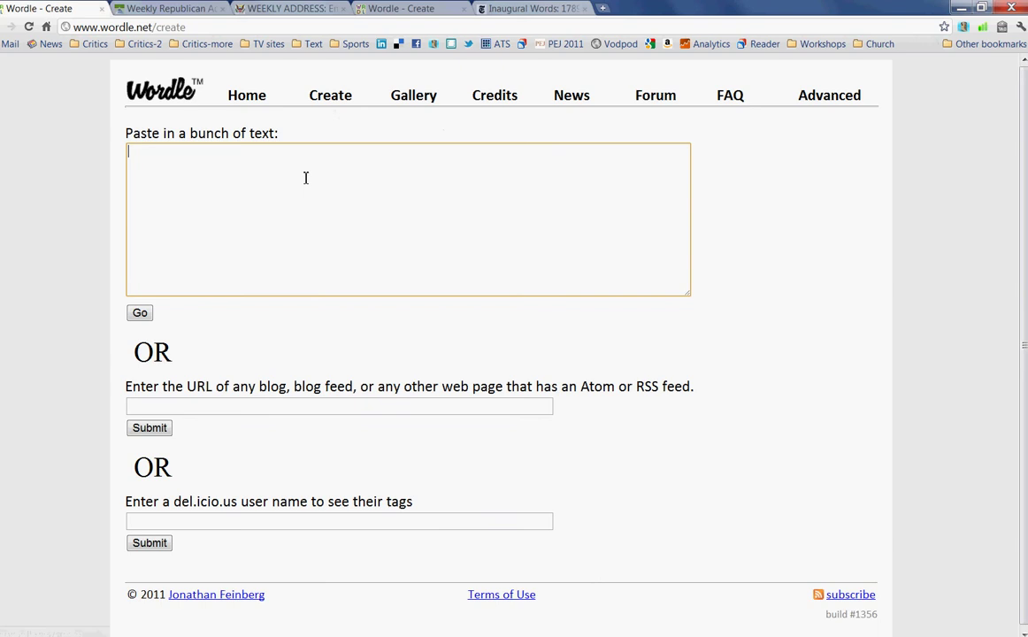
{"action": "key", "text": "ctrl+v"}
{"action": "left_click", "coordinate": [141, 313]}
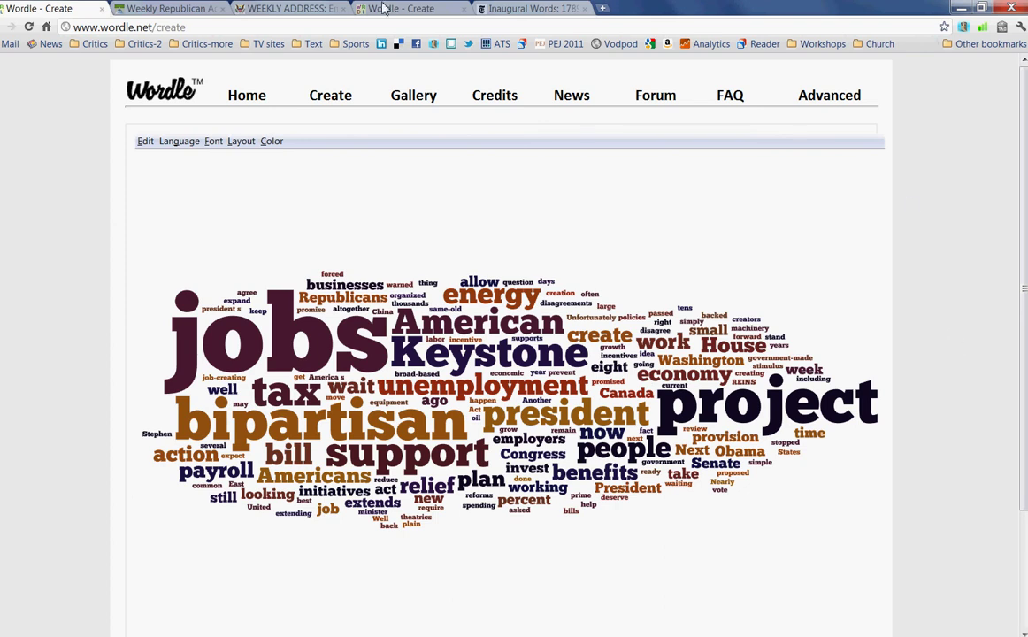
{"action": "left_click", "coordinate": [321, 10]}
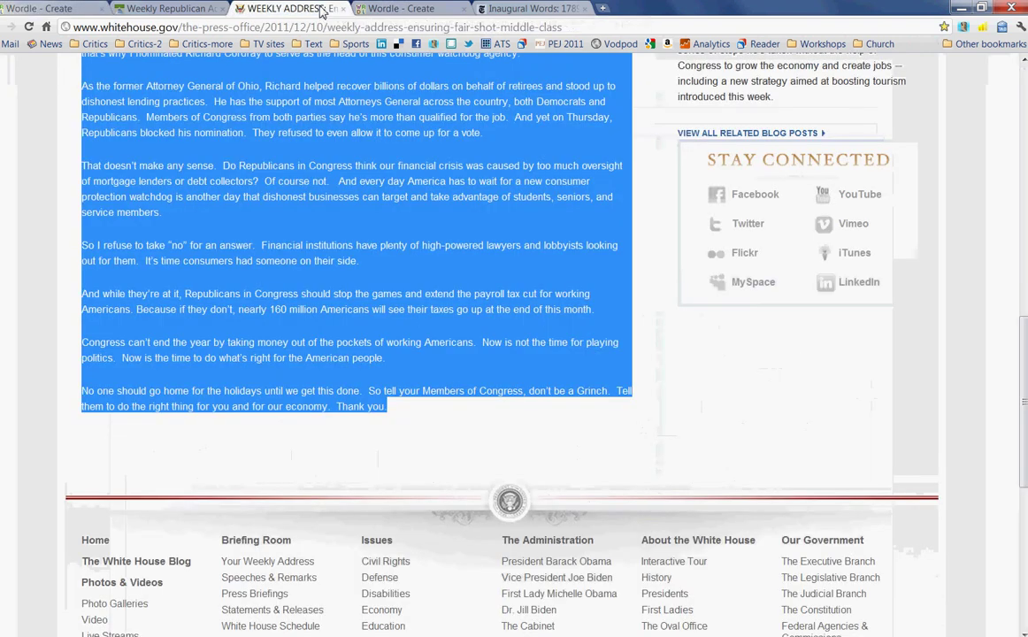
Scroll through the President's weekly address text on whitehouse.gov.
{"action": "scroll", "coordinate": [495, 292], "scroll_direction": "up", "scroll_amount": 7}
{"action": "scroll", "coordinate": [493, 292], "scroll_direction": "up", "scroll_amount": 3}
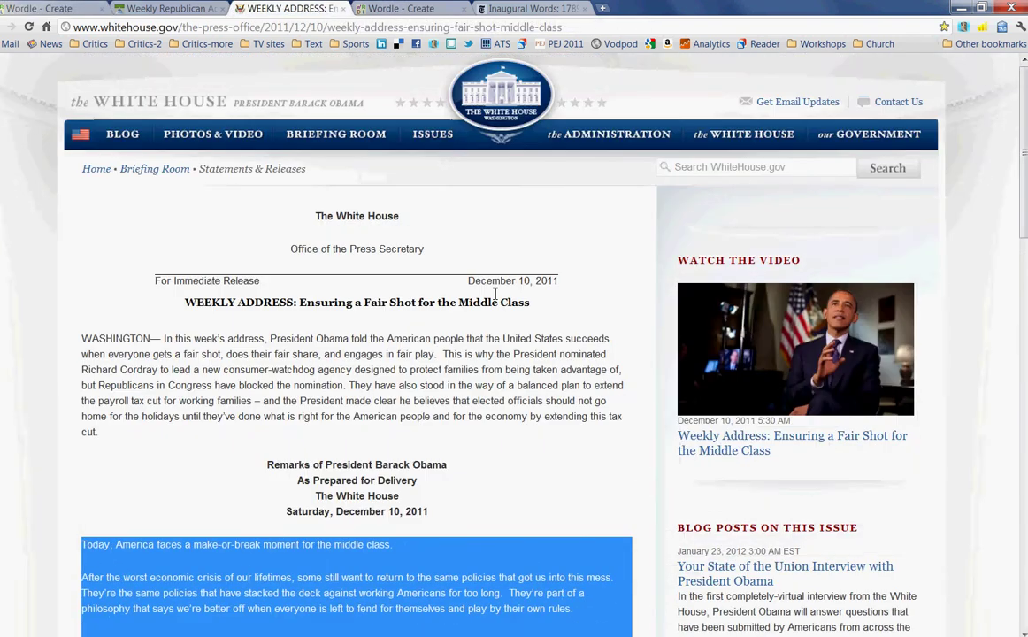
{"action": "scroll", "coordinate": [493, 291], "scroll_direction": "down", "scroll_amount": 5}
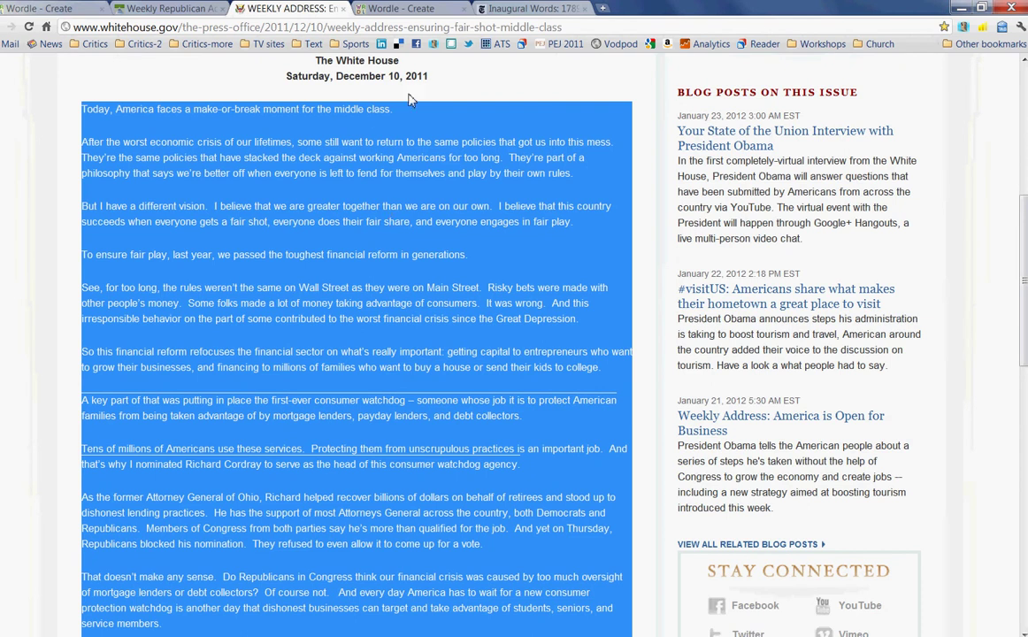
Paste the address text into the second Wordle tab's text box.
{"action": "left_click", "coordinate": [401, 10]}
{"action": "left_click", "coordinate": [345, 167]}
{"action": "key", "text": "ctrl+v"}
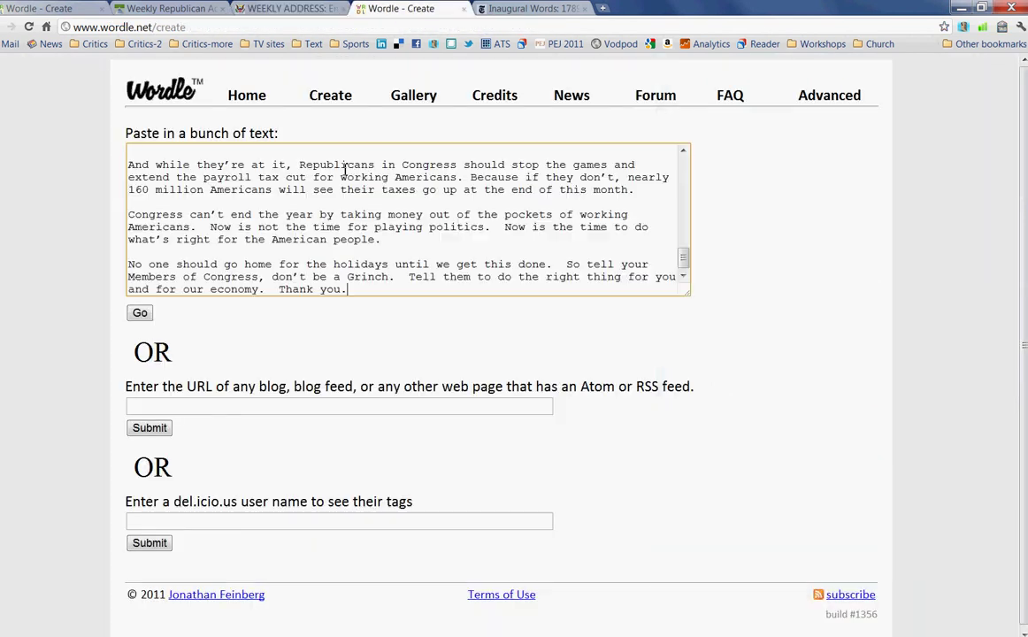
Build the President's address cloud, randomize it twice, and remove the word 'college'.
{"action": "left_click", "coordinate": [138, 317]}
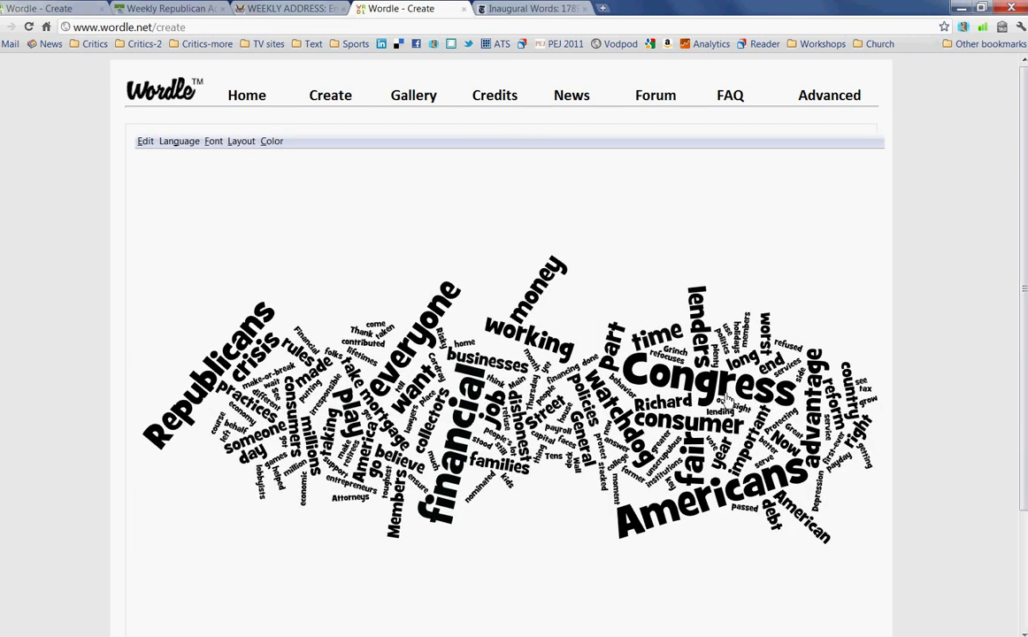
{"action": "scroll", "coordinate": [734, 363], "scroll_direction": "down", "scroll_amount": 1}
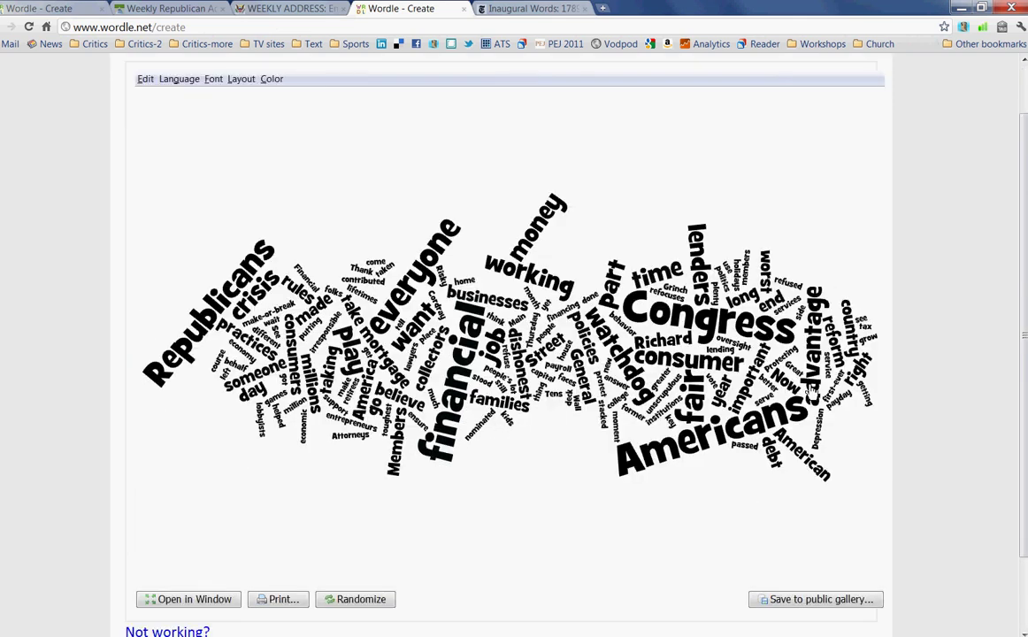
{"action": "left_click", "coordinate": [386, 600]}
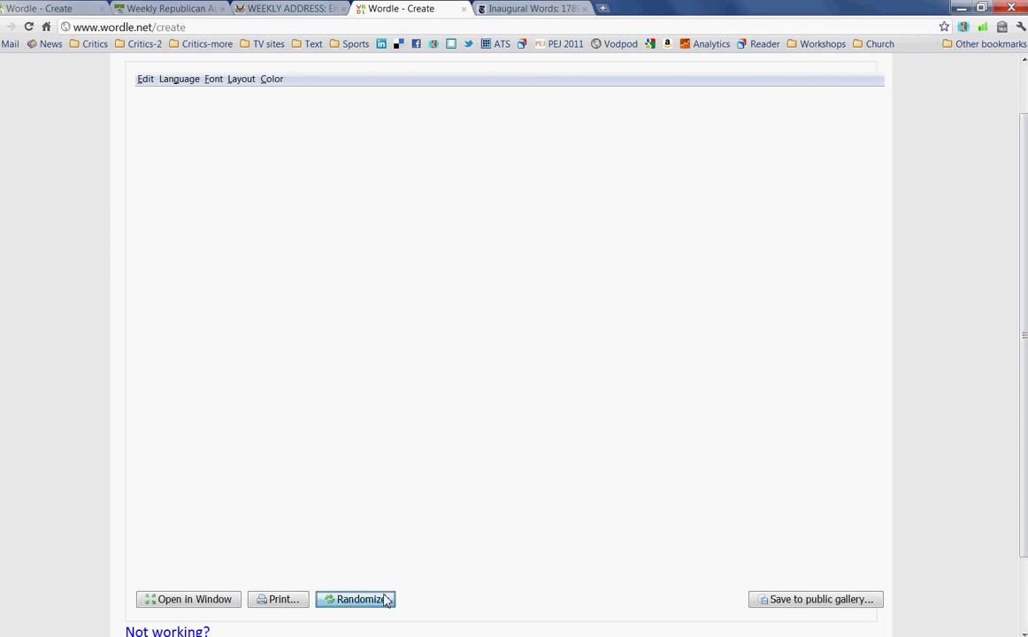
{"action": "left_click", "coordinate": [386, 600]}
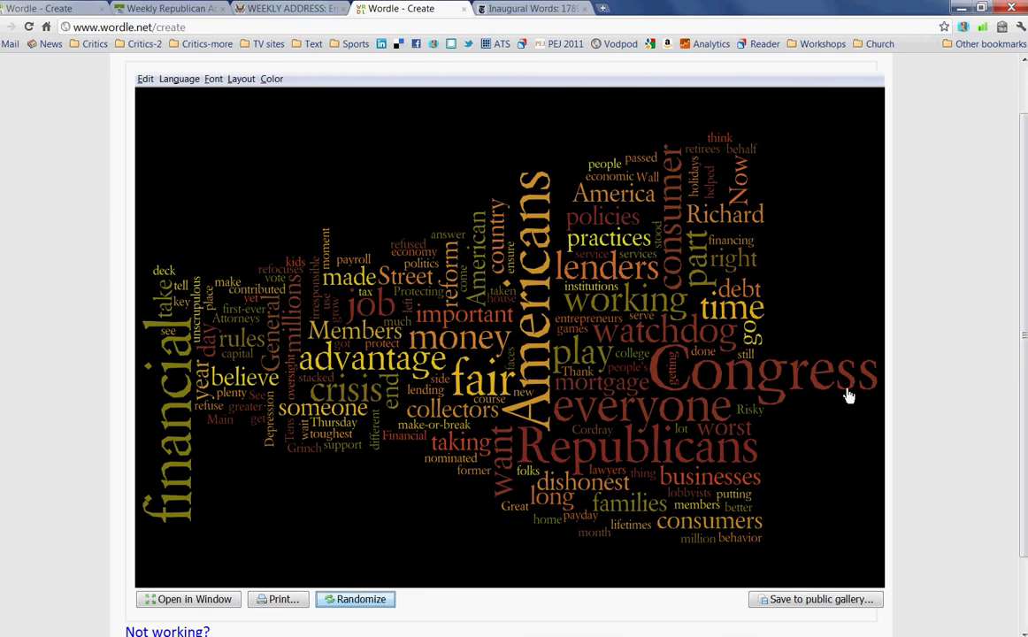
{"action": "right_click", "coordinate": [637, 358]}
{"action": "left_click", "coordinate": [681, 362]}
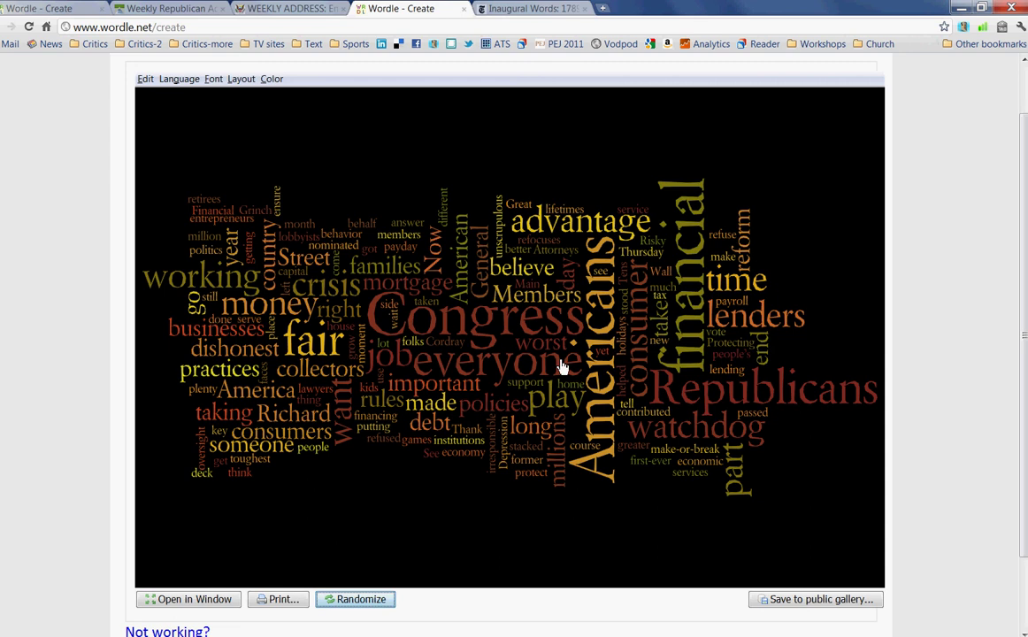
Switch between the Republican and President's address clouds, ending on the Republican one.
{"action": "left_click", "coordinate": [37, 10]}
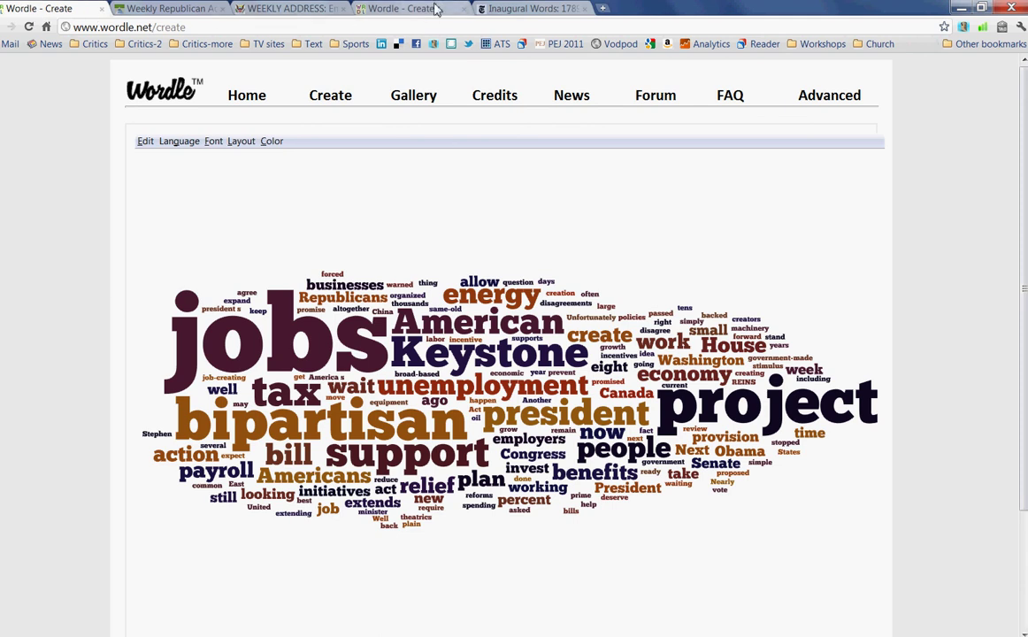
{"action": "left_click", "coordinate": [400, 9]}
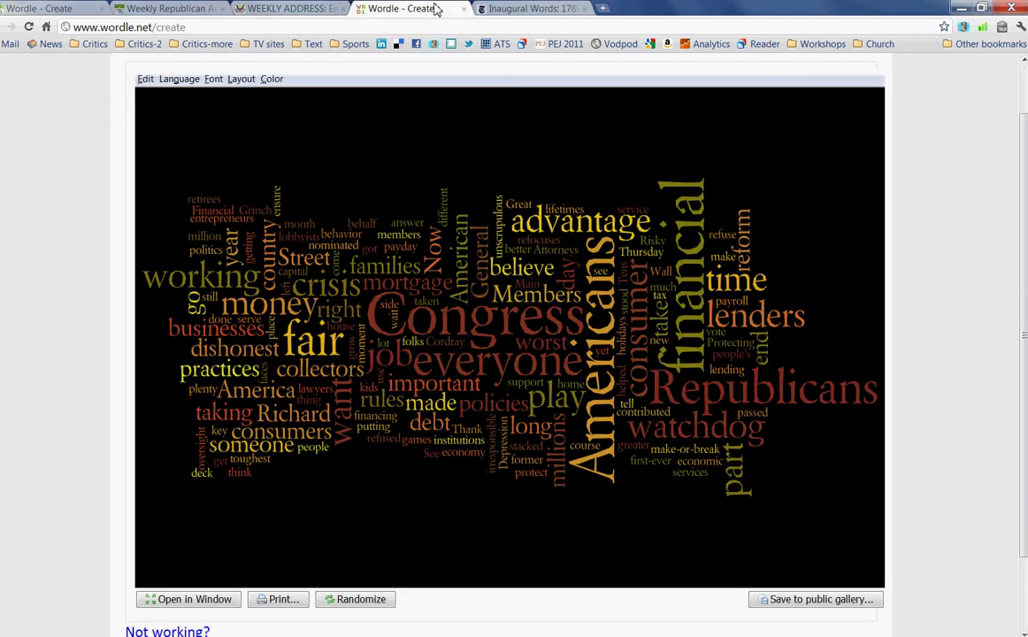
{"action": "left_click", "coordinate": [6, 7]}
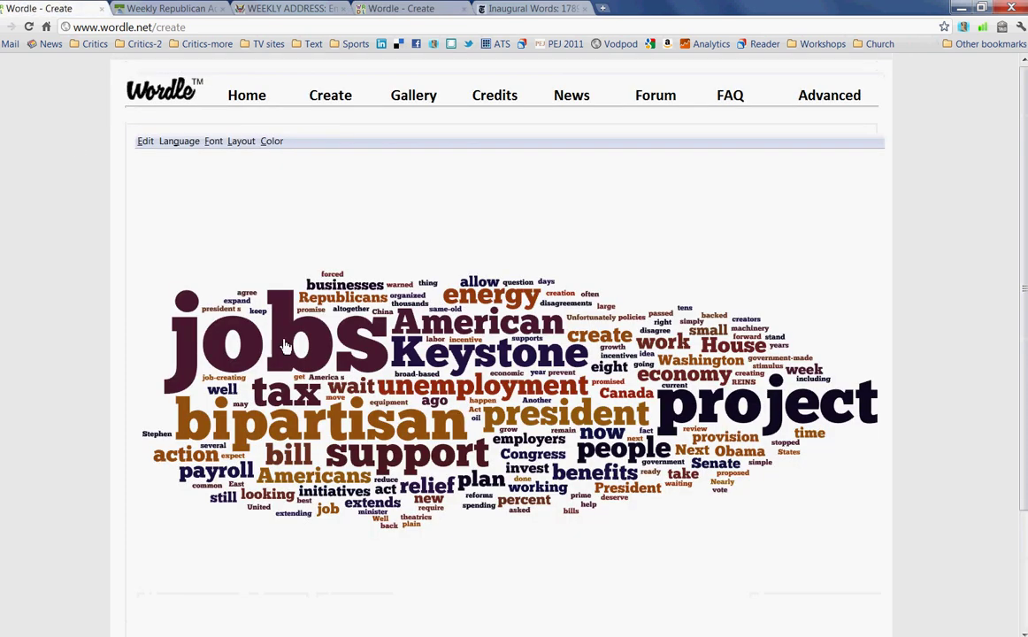